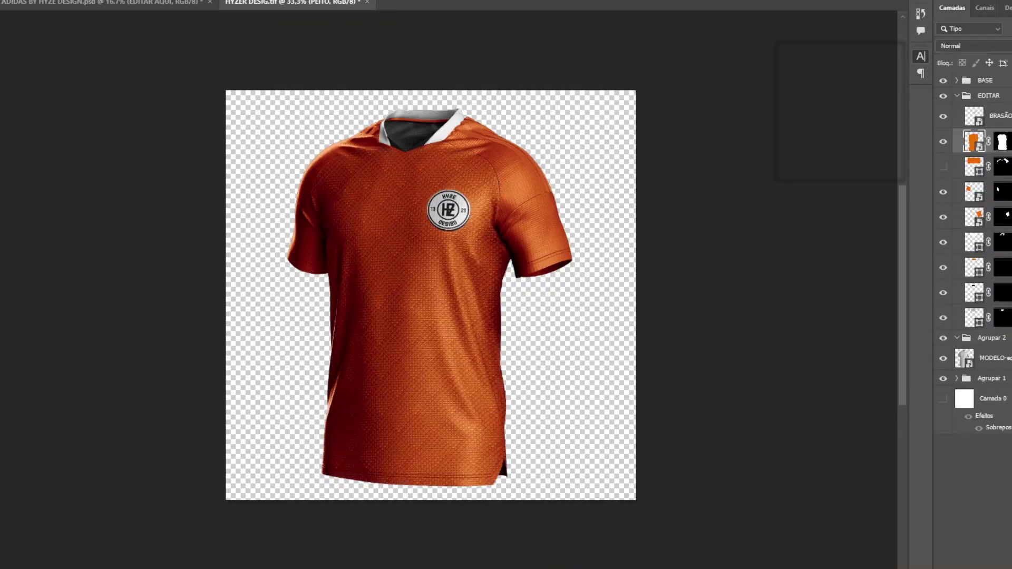
# Toggle the shading layers off and back on to compare, then select the body pattern layer
pyautogui.click(943, 192)
pyautogui.click(944, 217)
pyautogui.click(943, 242)
pyautogui.click(944, 268)
pyautogui.click(943, 317)
pyautogui.click(943, 267)
pyautogui.click(943, 80)
# Open the Retângulo 1 body pattern and paste the streak pattern image into it
pyautogui.doubleClick(974, 141)
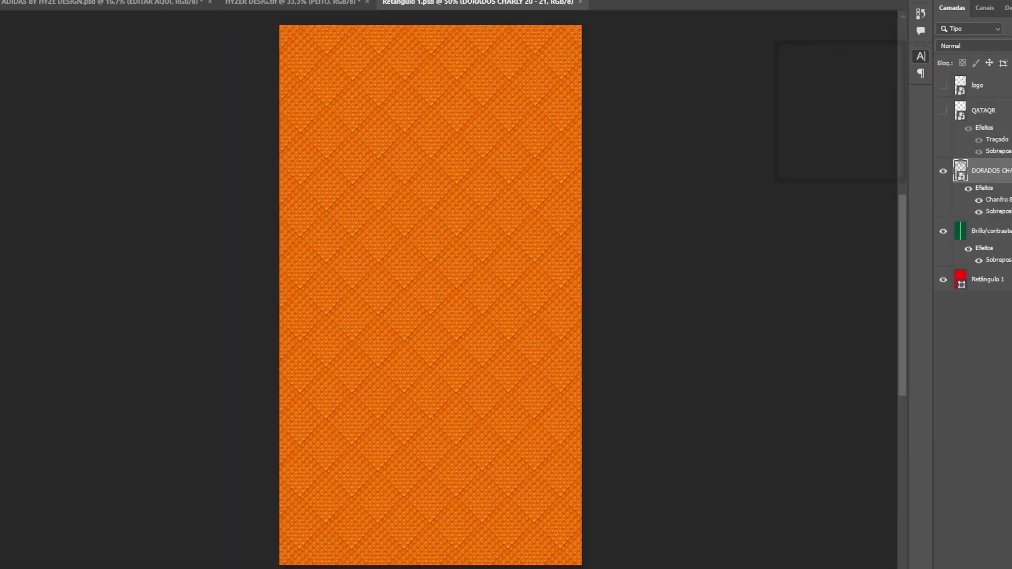
pyautogui.hotkey('alt', '[')
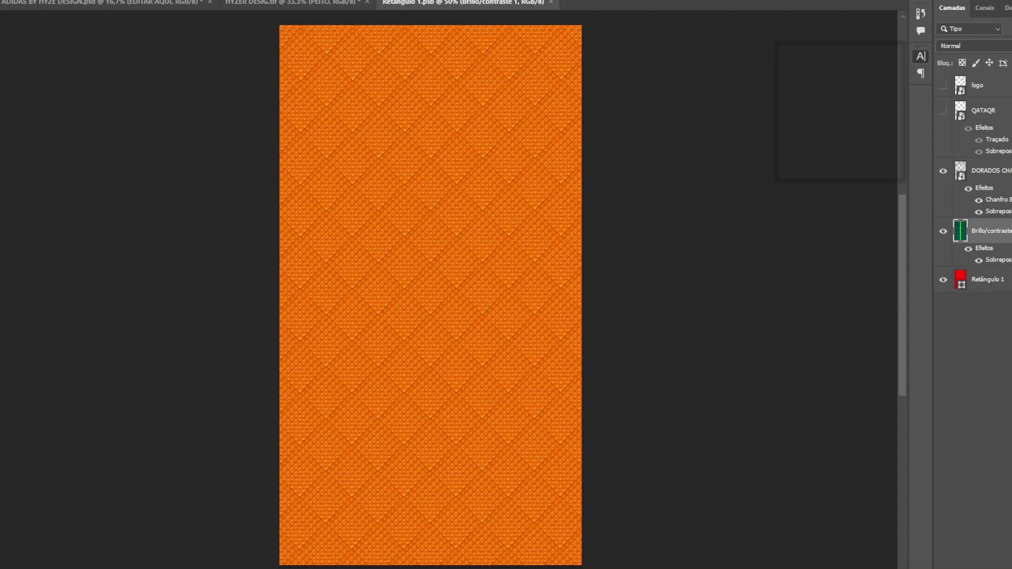
pyautogui.hotkey('ctrl', 'v')
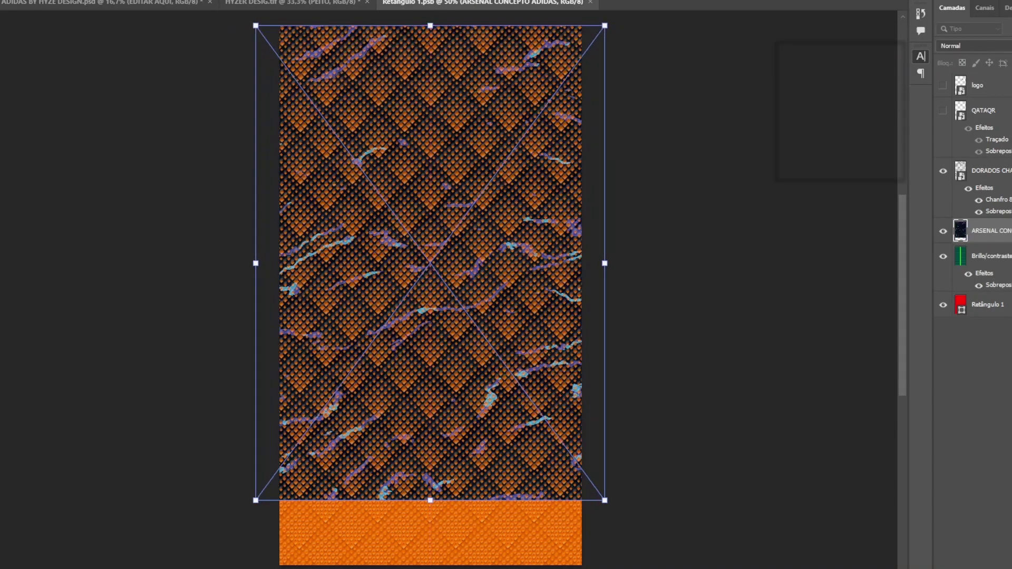
pyautogui.press('Return')
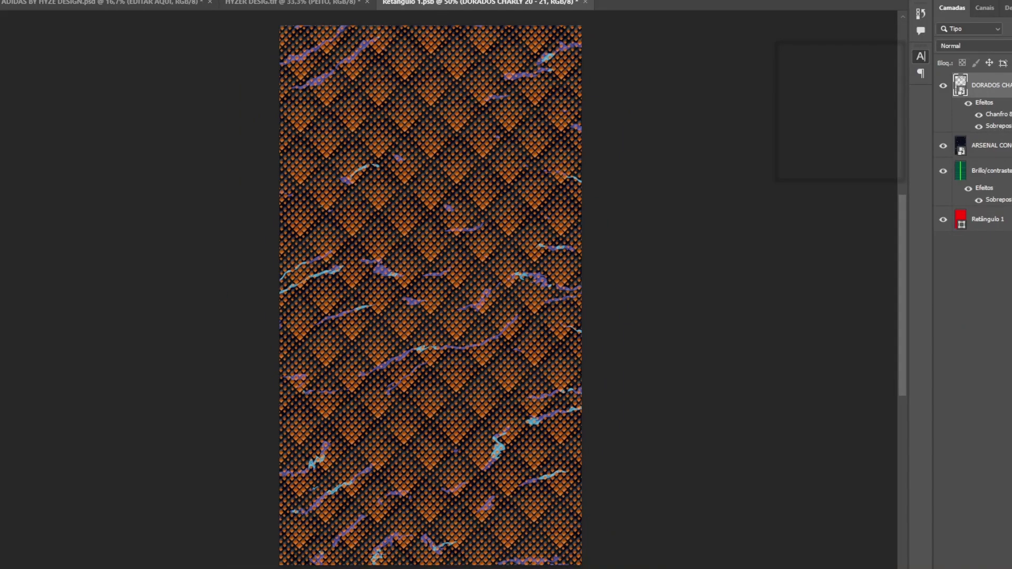
# Revert to the dark streak version, hide the QATAR AIRWAYS logo, save, and return to the mockup
pyautogui.hotkey('ctrl', 'alt', 'z')
pyautogui.hotkey('ctrl', 'alt', 'z')
pyautogui.hotkey('ctrl', 'alt', 'z')
pyautogui.hotkey('ctrl', 'alt', 'z')
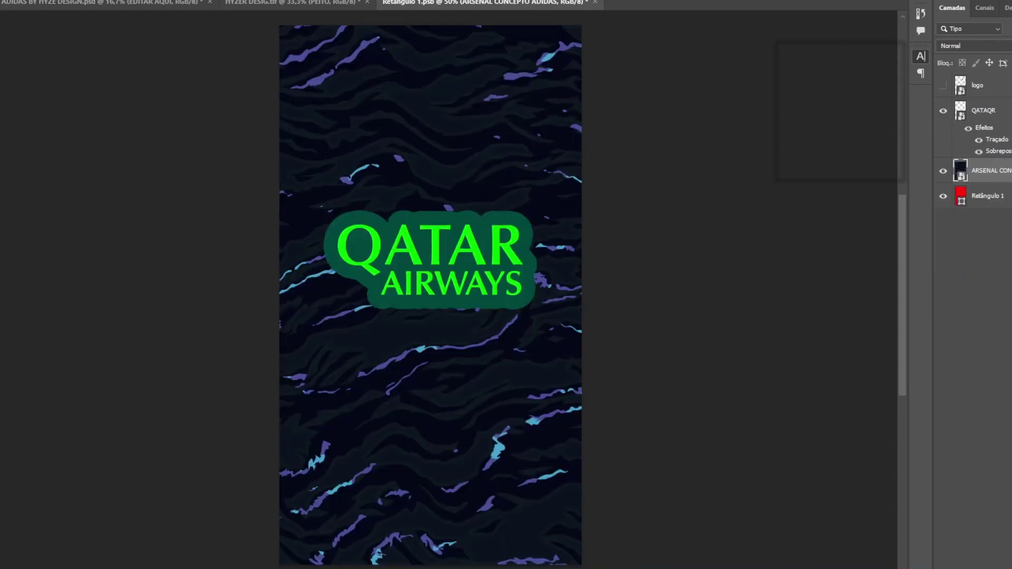
pyautogui.hotkey('ctrl', 'alt', 'z')
pyautogui.hotkey('ctrl', 'alt', 'z')
pyautogui.hotkey('ctrl', 's')
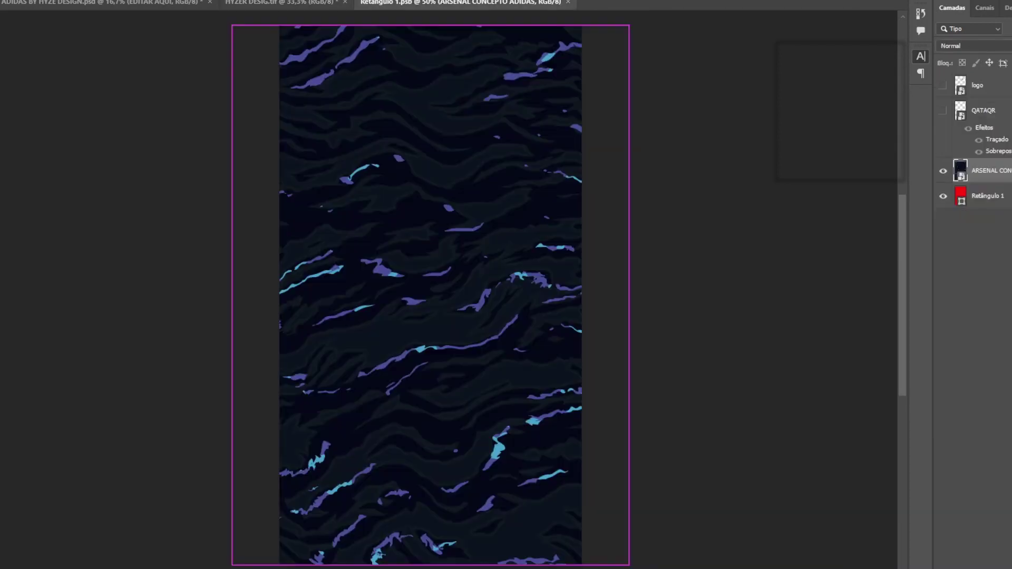
pyautogui.hotkey('ctrl', 'shift', 'Tab')
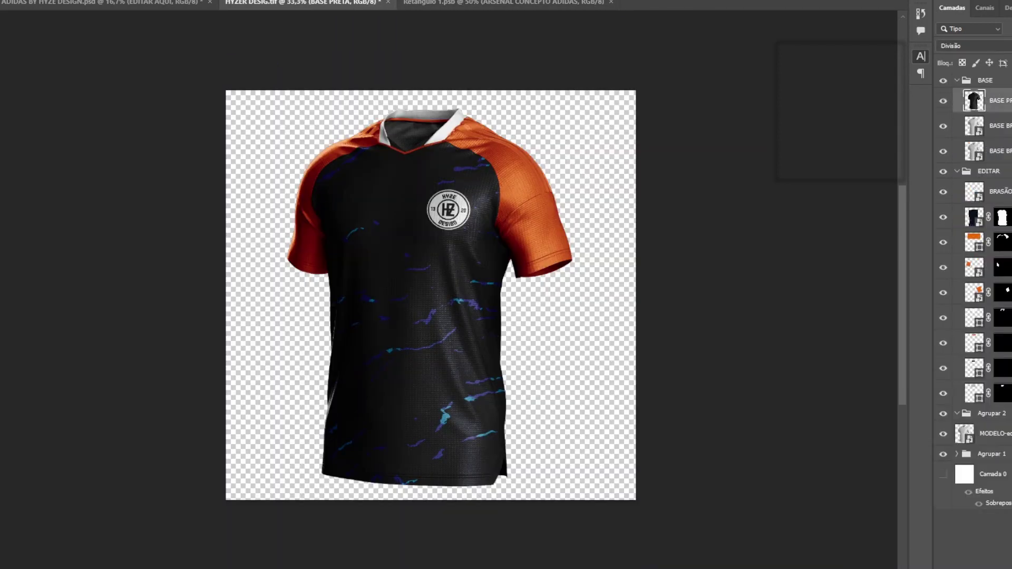
# Review the BASE BRANCA and BASE PRETA shading layers, then fill the orange sleeve with black
pyautogui.hotkey('alt', '[')
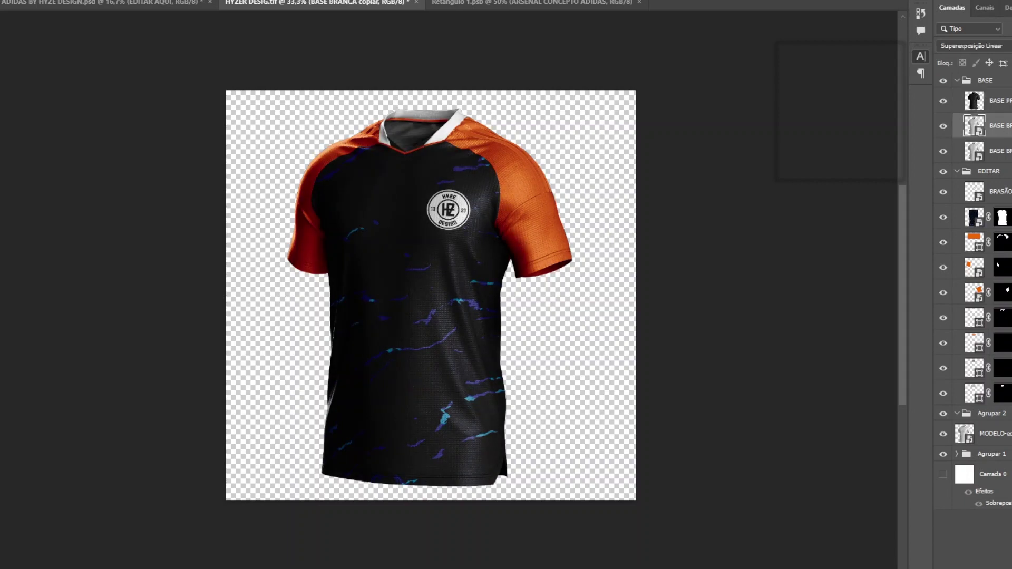
pyautogui.hotkey('ctrl', ',')
pyautogui.hotkey('alt', '[')
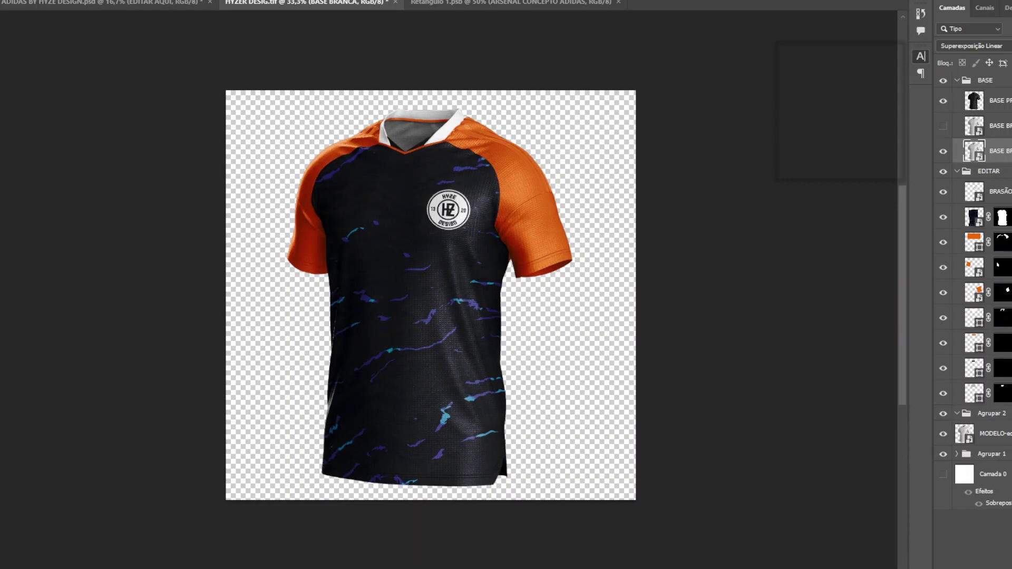
pyautogui.hotkey('alt', ']')
pyautogui.hotkey('alt', ']')
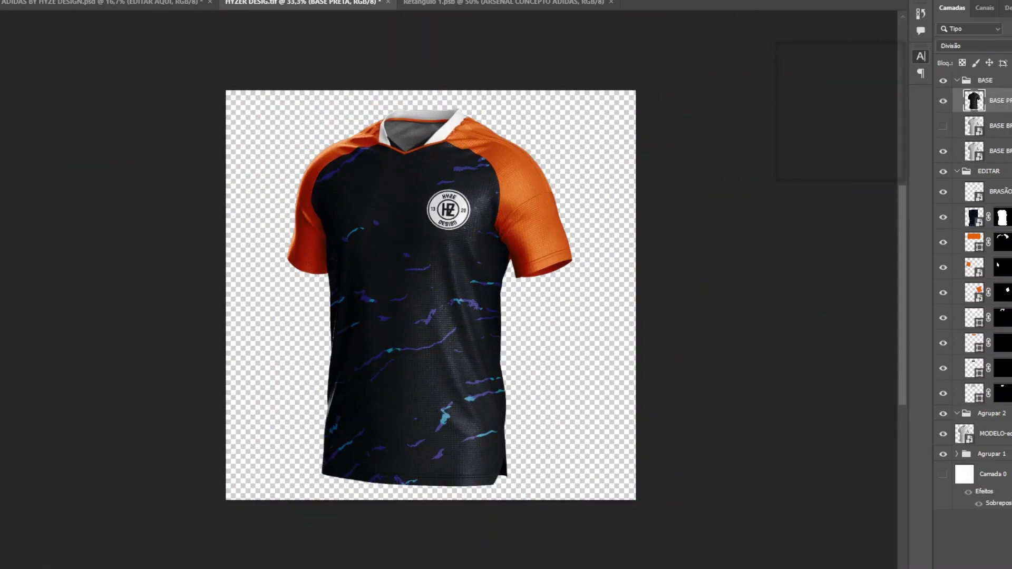
pyautogui.hotkey('alt', 'BackSpace')
pyautogui.hotkey('alt', '[')
pyautogui.hotkey('alt', '[')
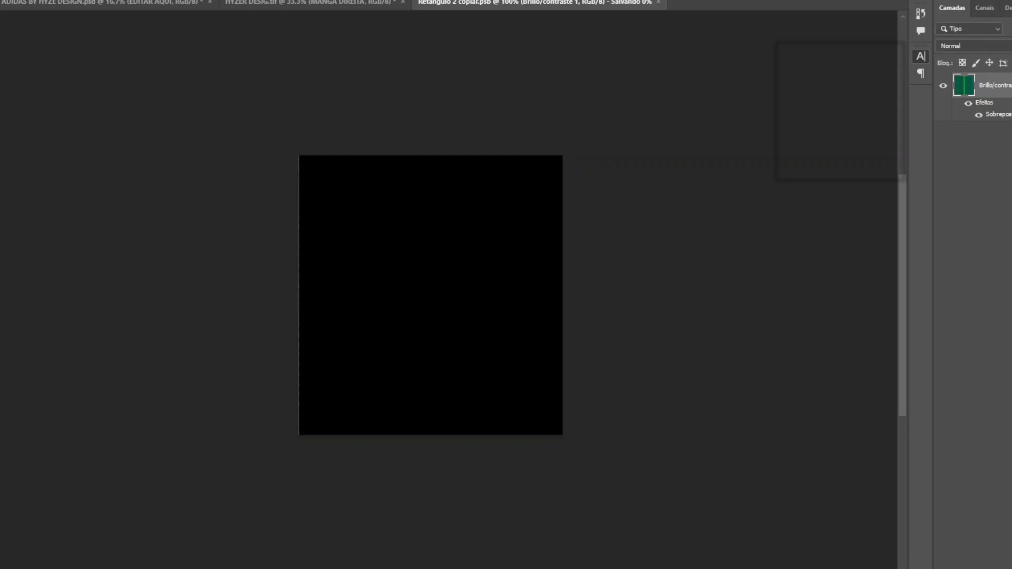
# Save and close the black sleeve, then select FUNDO CAMISA, GOLA FUNDO and MANGA ESQUERDA layers
pyautogui.hotkey('ctrl', 'w')
pyautogui.hotkey('alt', '[')
pyautogui.hotkey('alt', '[')
pyautogui.hotkey('alt', '[')
pyautogui.hotkey('alt', '[')
pyautogui.hotkey('alt', '[')
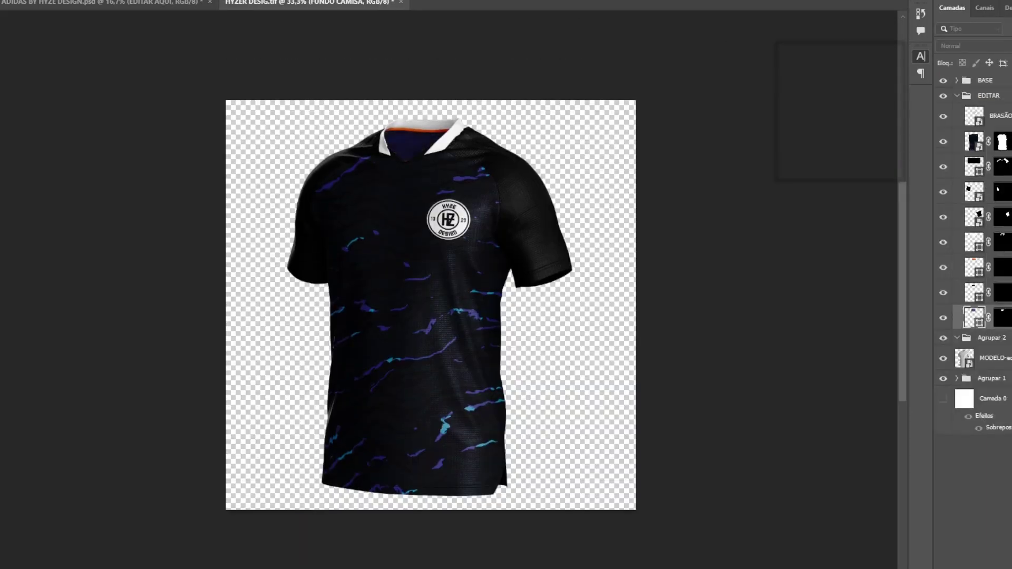
pyautogui.hotkey('alt', ']')
pyautogui.hotkey('alt', ']')
pyautogui.hotkey('alt', ']')
pyautogui.hotkey('alt', '[')
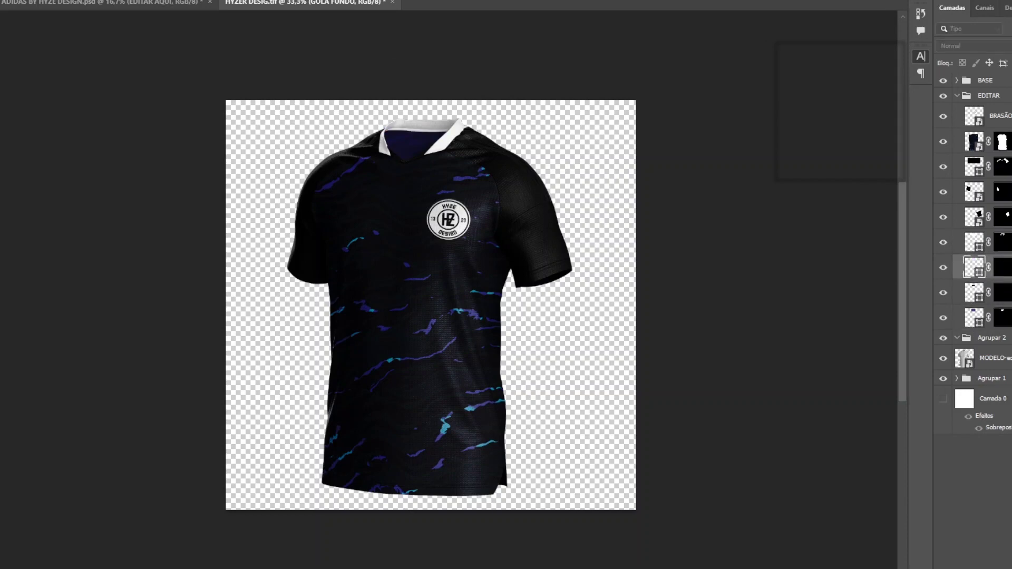
pyautogui.hotkey('alt', ']')
pyautogui.hotkey('alt', ']')
pyautogui.hotkey('ctrl', '+')
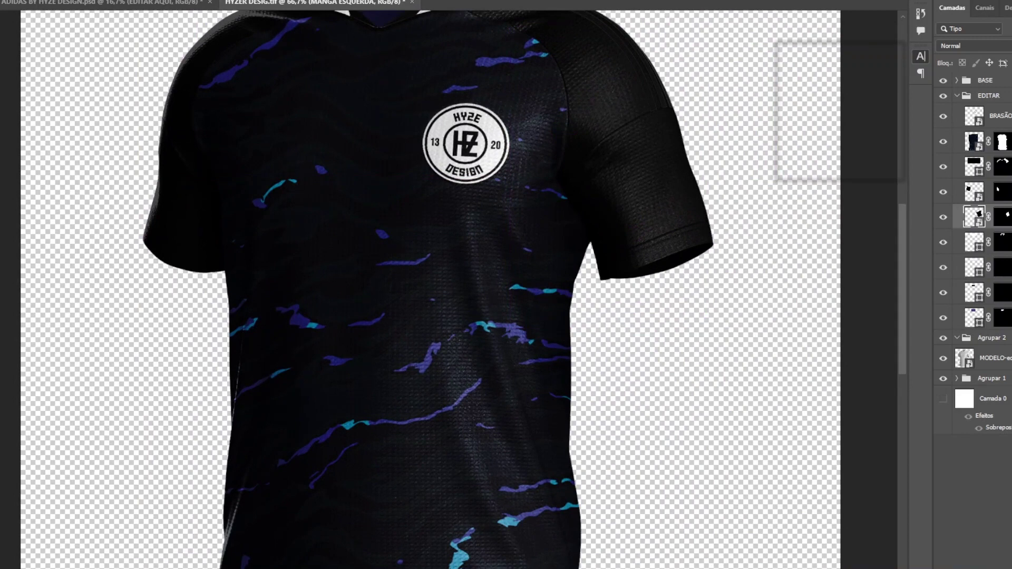
# Draw the Forma 1 white cuff shape along one sleeve hem and clip it to the sleeve
pyautogui.click(597, 280)
pyautogui.click(648, 262)
pyautogui.click(680, 248)
pyautogui.click(711, 236)
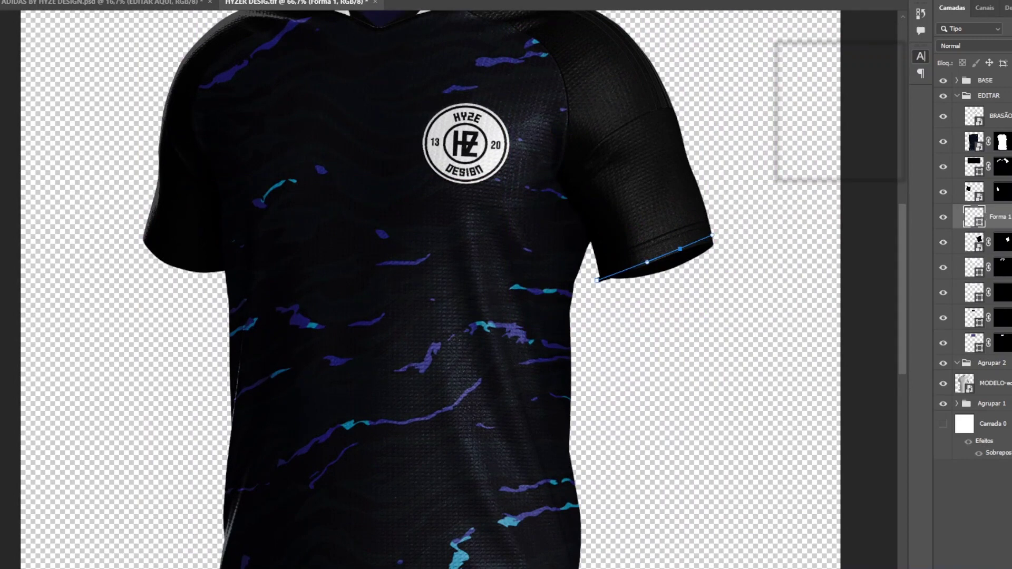
pyautogui.moveTo(721, 245); pyautogui.dragTo(728, 246)
pyautogui.hotkey('ctrl', 'alt', 'g')
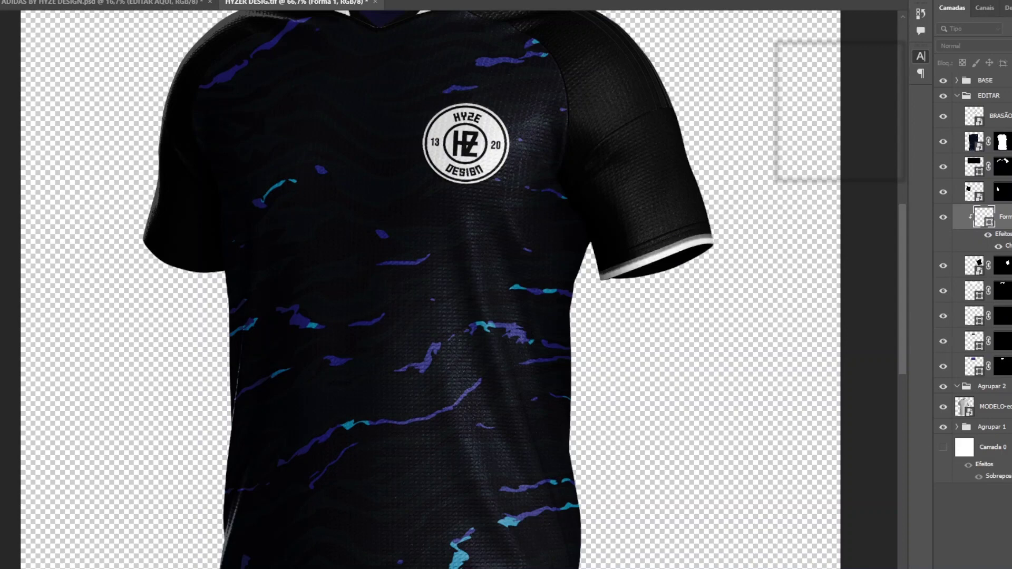
# Draw the Forma 2 cuff along the MANGA DIREITA sleeve hem and clip it to that sleeve
pyautogui.hotkey('ctrl', 'z')
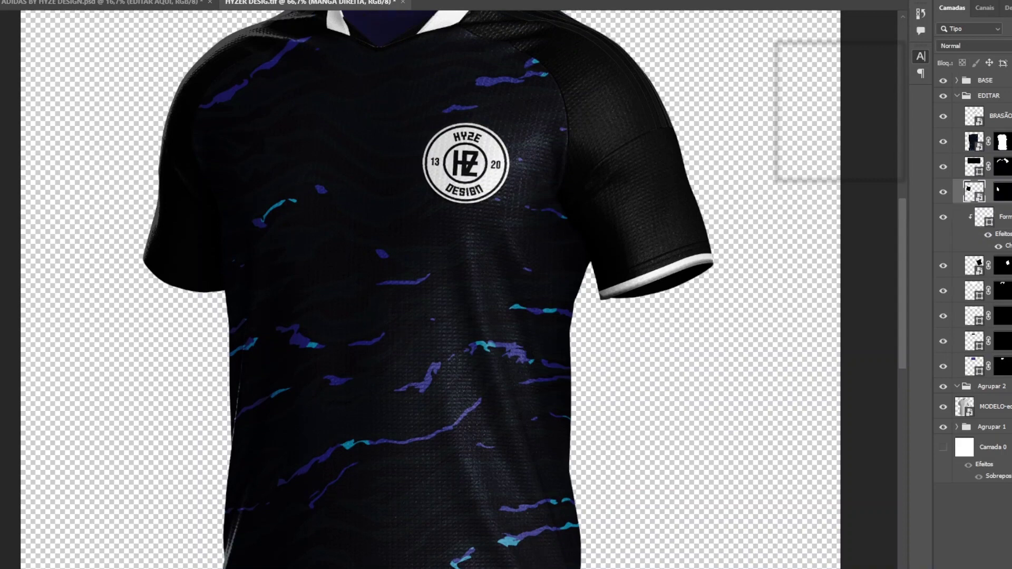
pyautogui.click(166, 282)
pyautogui.click(231, 288)
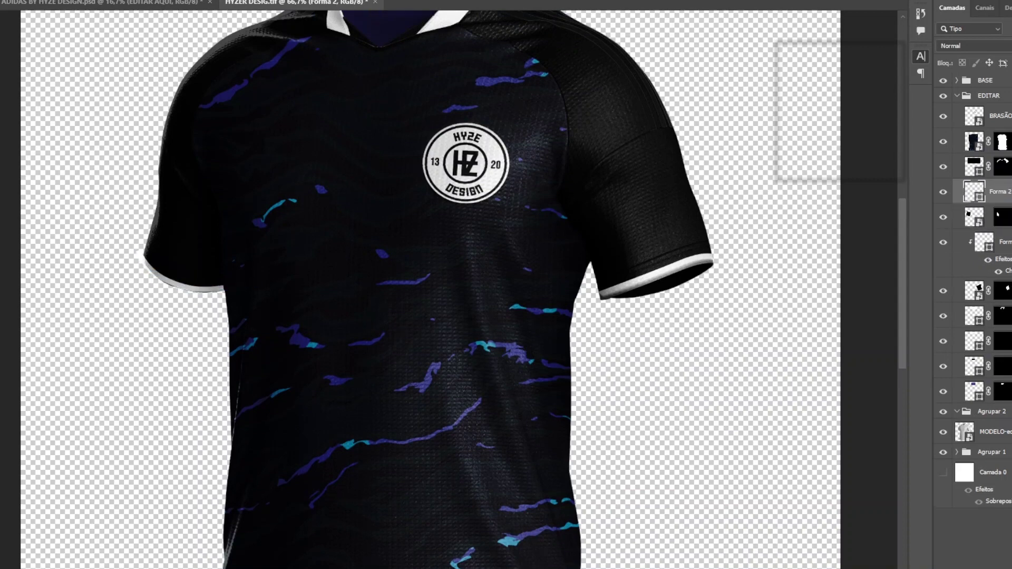
pyautogui.hotkey('ctrl', 'alt', 'g')
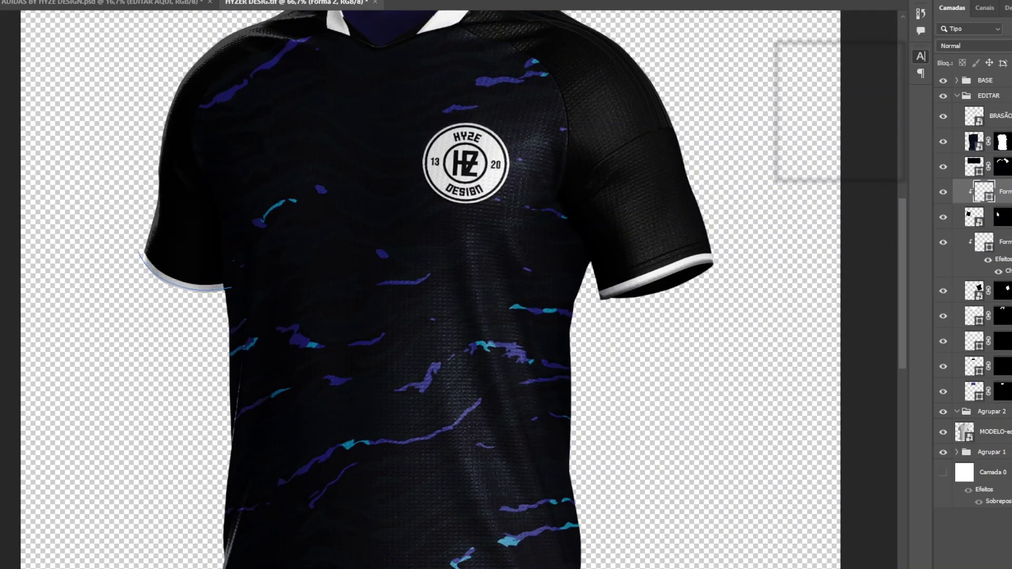
pyautogui.hotkey('alt', '[')
pyautogui.hotkey('alt', '[')
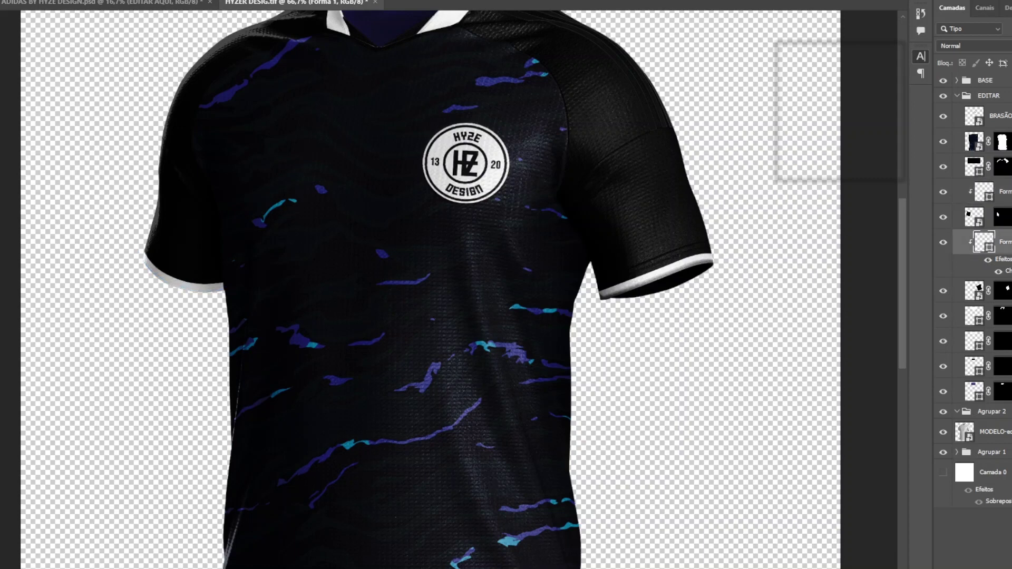
pyautogui.hotkey('ctrl', '-')
pyautogui.hotkey('ctrl', '-')
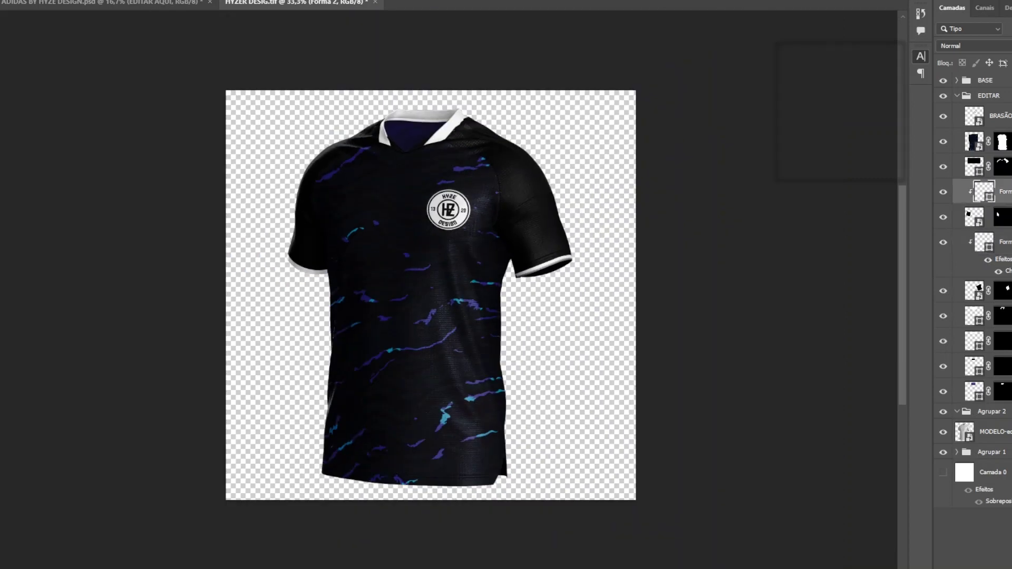
# Save HYZER DESIG.tif, preview the updated presentation mockup, and return to the jersey file
pyautogui.hotkey('ctrl', 's')
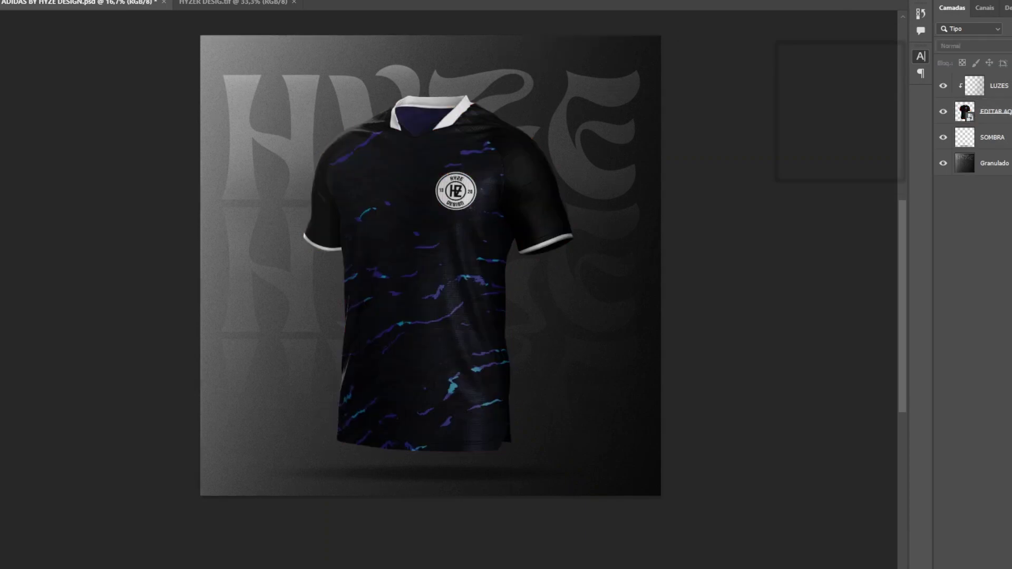
pyautogui.hotkey('ctrl', '+')
pyautogui.hotkey('ctrl', '-')
pyautogui.hotkey('ctrl', 'Tab')
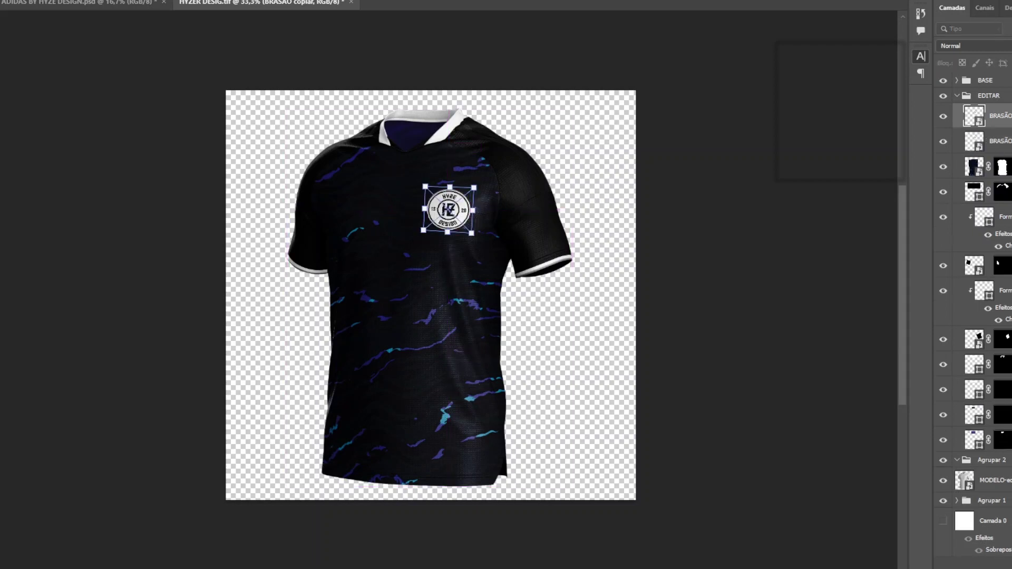
# Alt-drag a copy of the HYZE crest onto the left chest and slightly rotate the right crest
pyautogui.moveTo(448, 209)
pyautogui.mouseDown()
pyautogui.moveTo(431, 295)
pyautogui.moveTo(346, 211)
pyautogui.mouseUp()
pyautogui.click(448, 209)
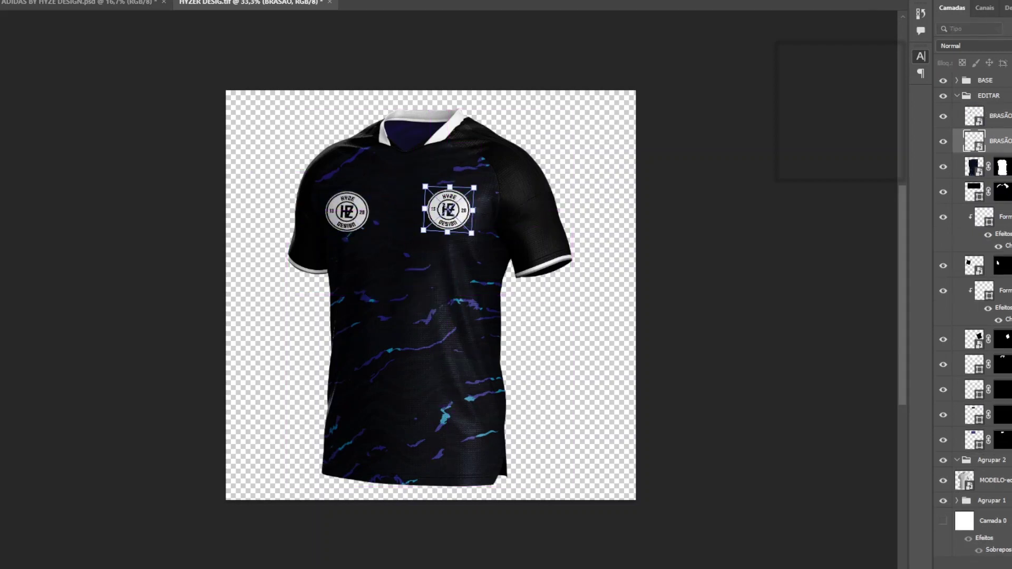
pyautogui.moveTo(475, 234)
pyautogui.mouseDown()
pyautogui.moveTo(443, 213)
pyautogui.moveTo(448, 229)
pyautogui.mouseUp()
pyautogui.press('Return')
pyautogui.hotkey('ctrl', 't')
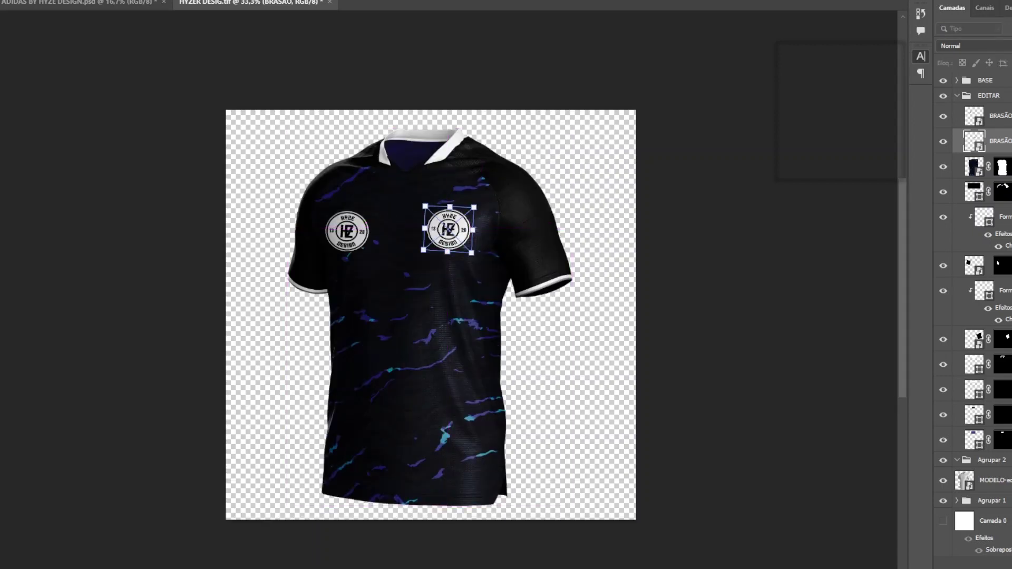
pyautogui.press('Return')
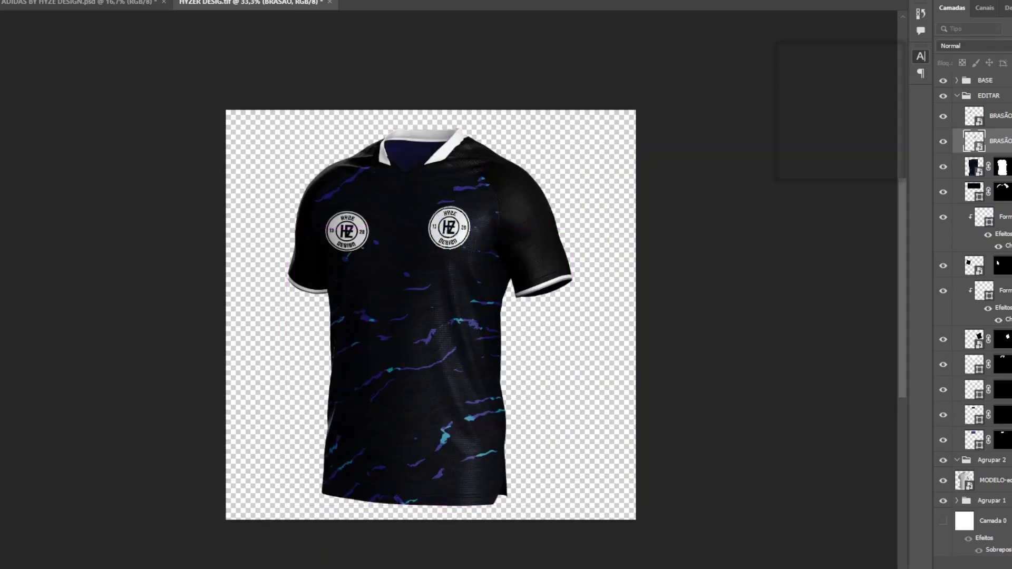
# Move the left-chest crest copy up and to the right
pyautogui.click(975, 116)
pyautogui.hotkey('ctrl', 't')
pyautogui.moveTo(347, 230); pyautogui.dragTo(373, 226)
pyautogui.press('Return')
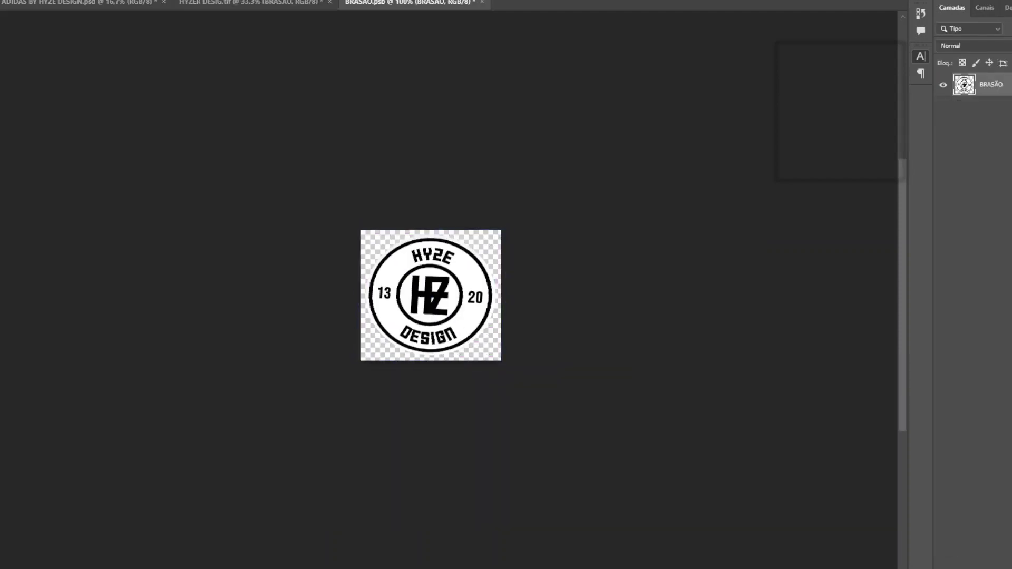
# Paste the adidas image into the crest file, shrink it over the crest, and save
pyautogui.hotkey('ctrl', 'v')
pyautogui.hotkey('ctrl', 't')
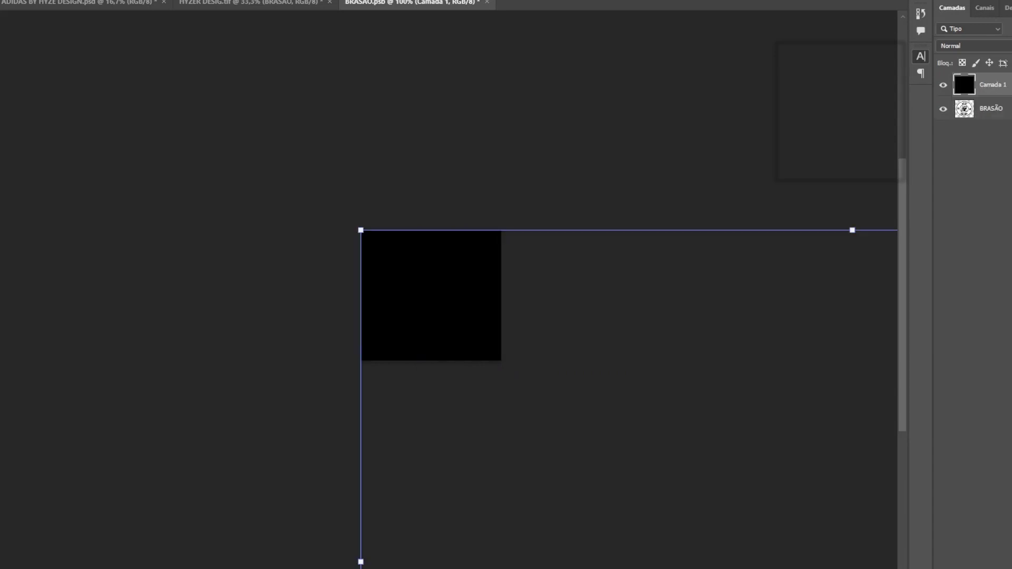
pyautogui.moveTo(610, 418)
pyautogui.mouseDown()
pyautogui.moveTo(446, 281)
pyautogui.moveTo(436, 295)
pyautogui.mouseUp()
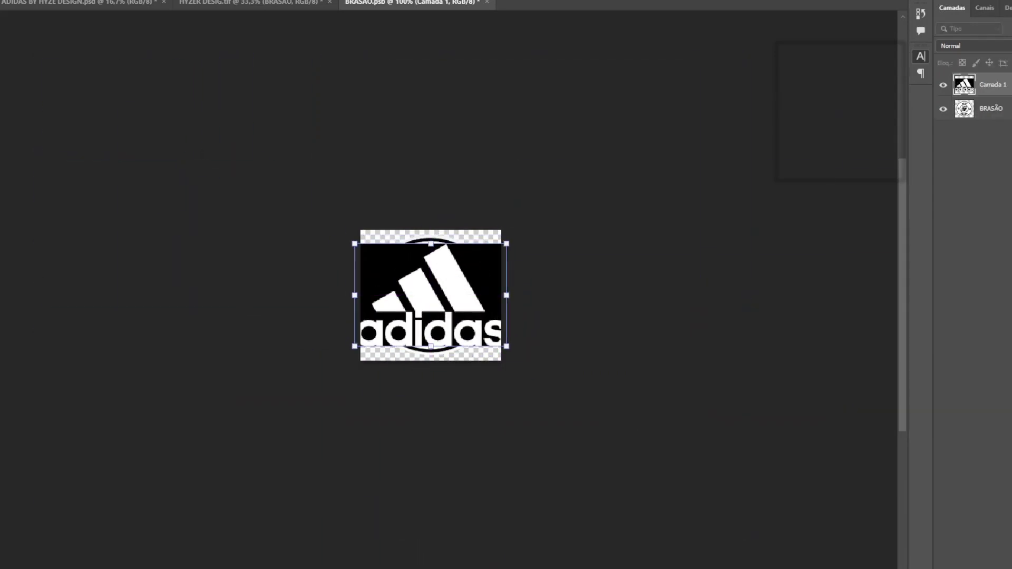
pyautogui.press('Return')
pyautogui.hotkey('ctrl', 's')
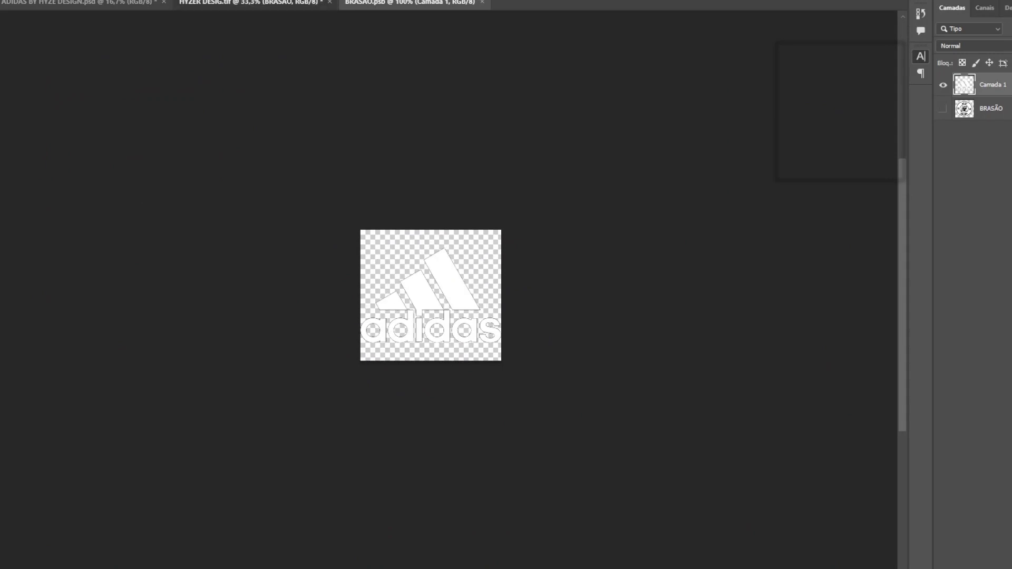
# Back on the shirt, reshape the adidas logo flat against the chest
pyautogui.click(247, 2)
pyautogui.hotkey('ctrl', 't')
pyautogui.moveTo(387, 223); pyautogui.dragTo(385, 232)
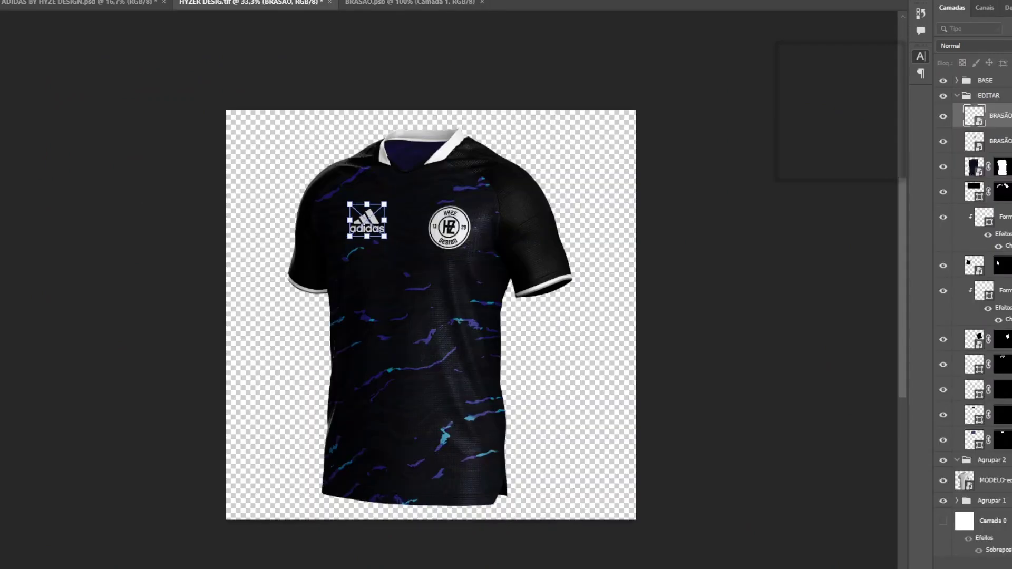
# Commit the adidas logo's new shape, then try a tilt and cancel it
pyautogui.press('Return')
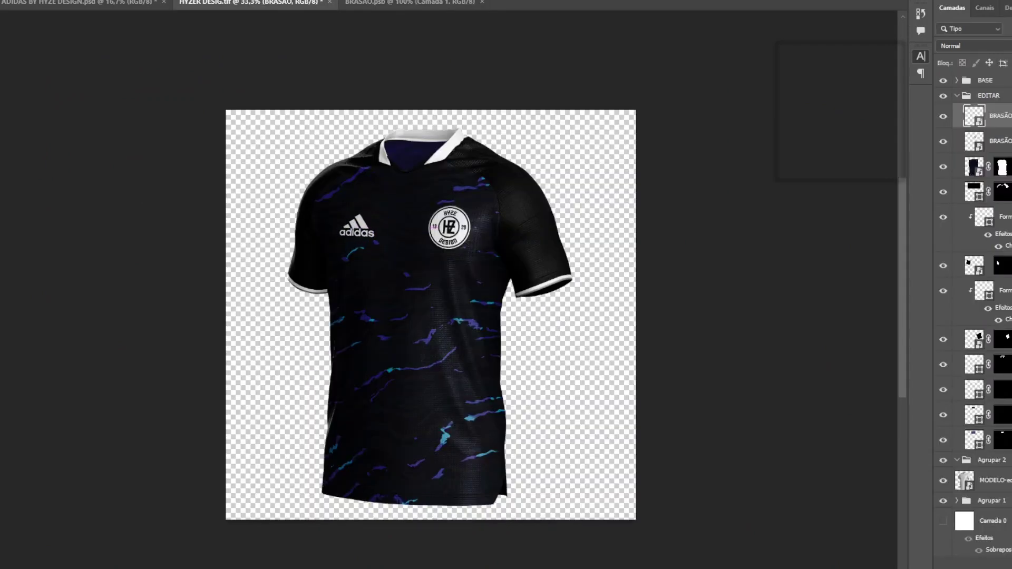
pyautogui.hotkey('ctrl', 't')
pyautogui.moveTo(378, 213); pyautogui.dragTo(381, 222)
pyautogui.press('Escape')
pyautogui.hotkey('ctrl', 't')
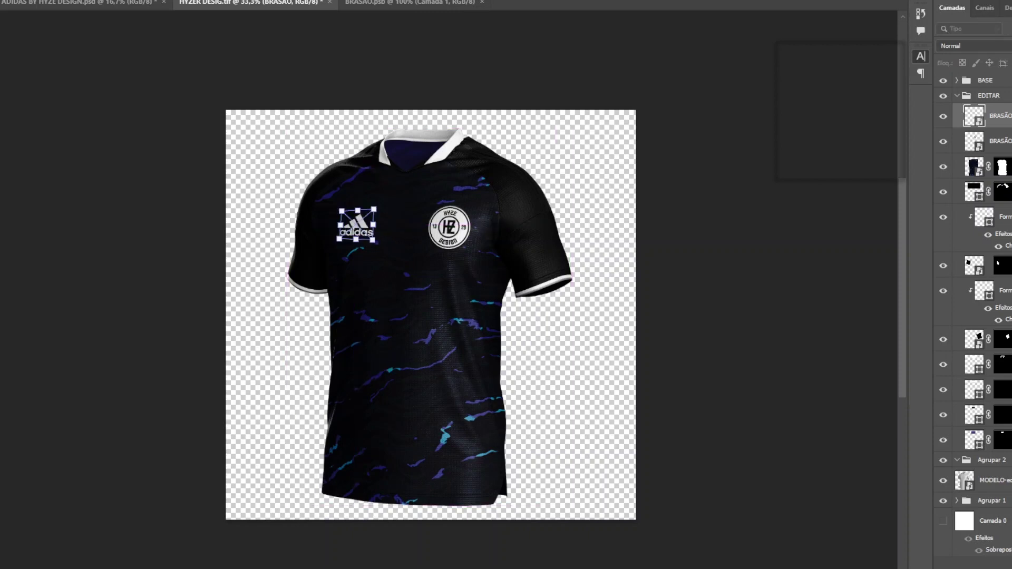
pyautogui.press('Return')
pyautogui.hotkey('alt', '[')
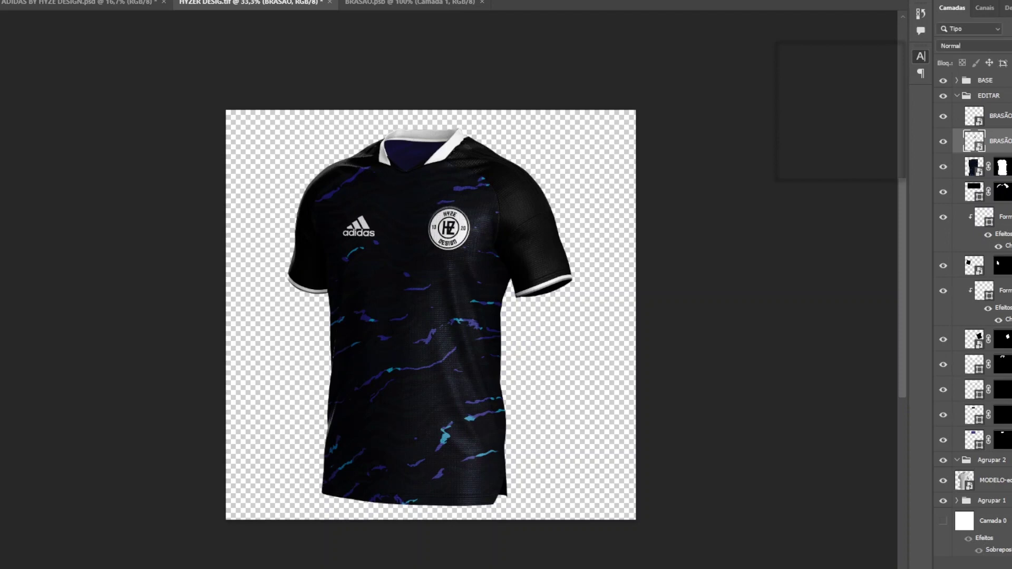
# Rotate the adidas logo about -5.7° to sit naturally on the chest
pyautogui.hotkey('alt', ']')
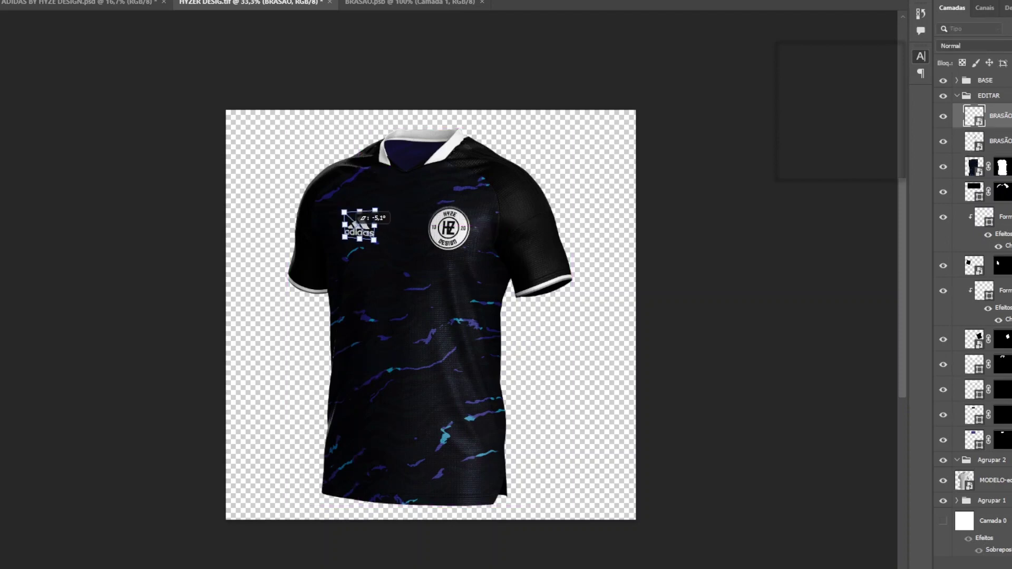
pyautogui.press('Return')
pyautogui.scroll(-1, 431, 296)
pyautogui.moveTo(387, 248); pyautogui.dragTo(384, 224)
pyautogui.press('Return')
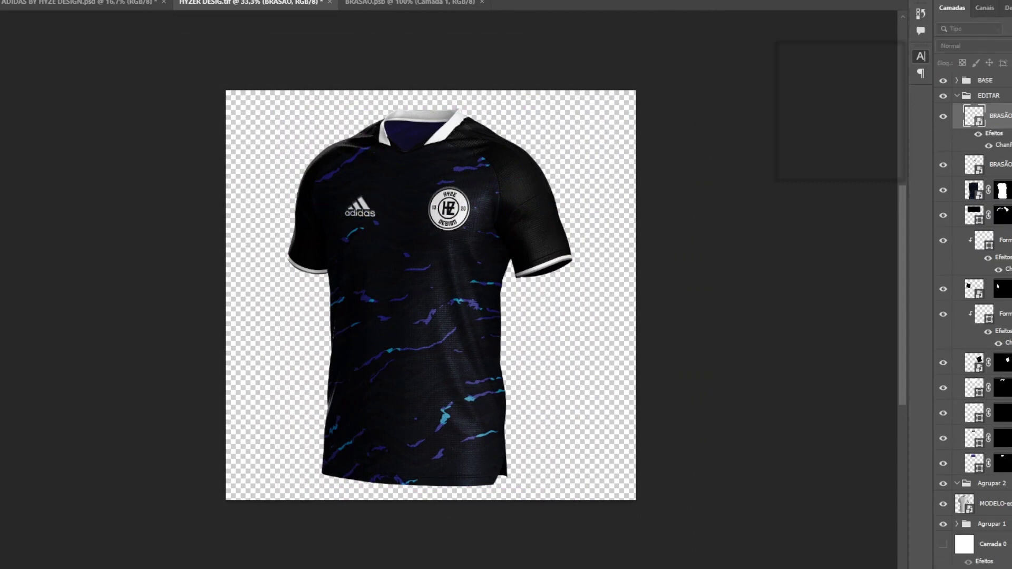
# Apply a Bevel layer style to the logo and add a new layer clipped to it
pyautogui.press('Return')
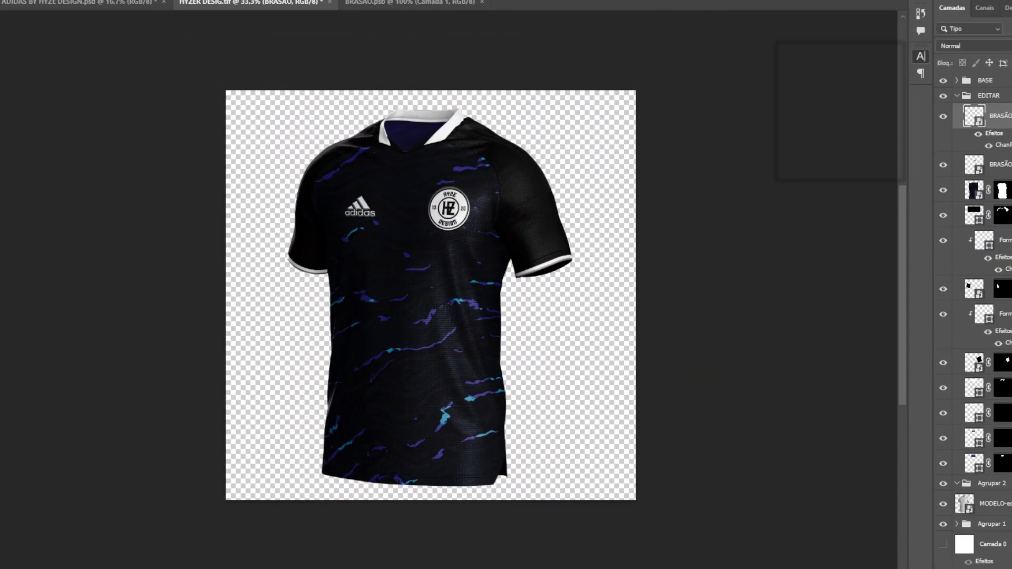
pyautogui.hotkey('ctrl', 'shift', 'alt', 'n')
pyautogui.hotkey('ctrl', 'alt', 'g')
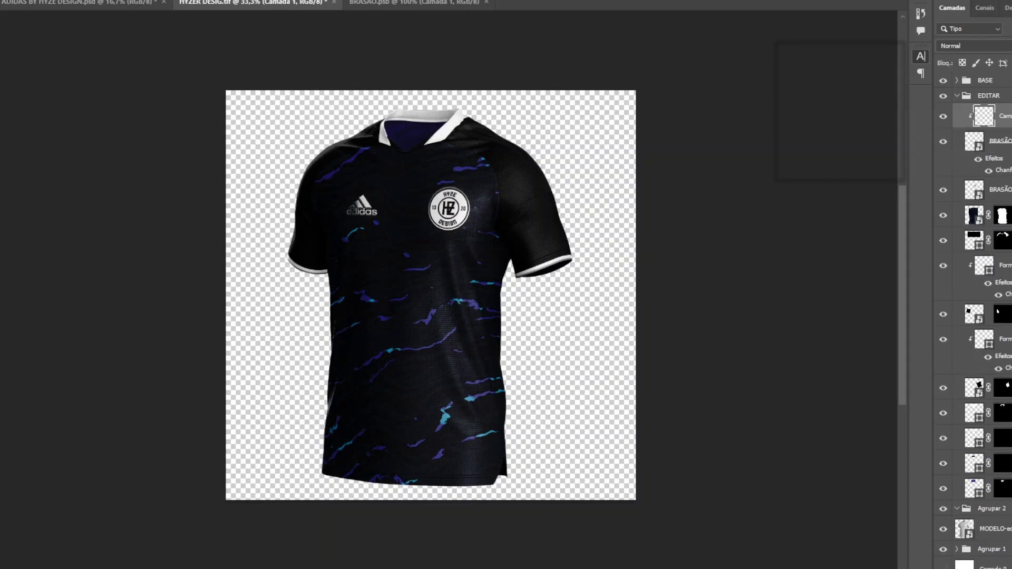
# Paint dark shading over the adidas logo and the white left sleeve cuff
pyautogui.click(356, 204)
pyautogui.scroll(3, 431, 295)
pyautogui.scroll(-3, 430, 295)
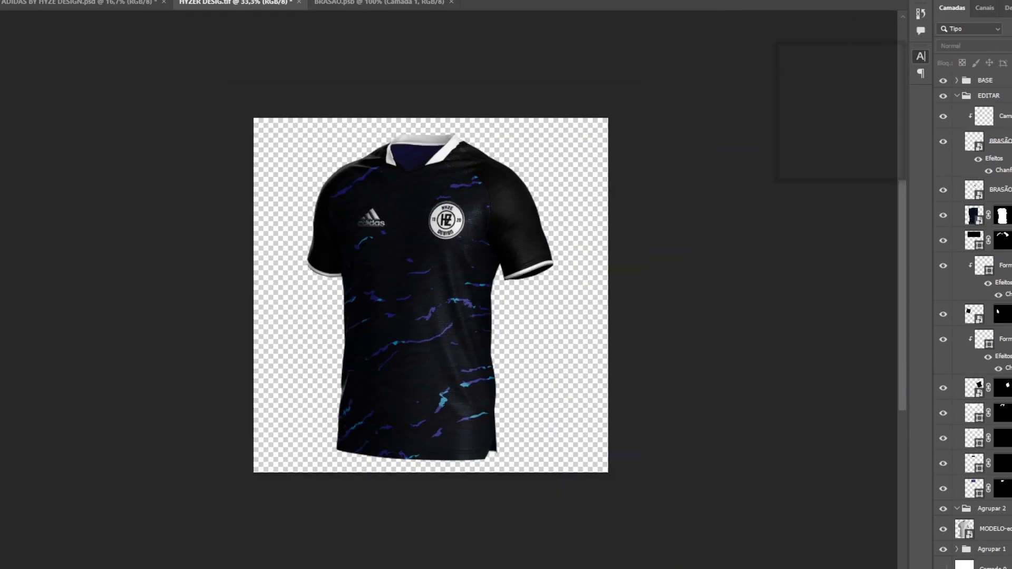
pyautogui.scroll(2, 430, 295)
pyautogui.click(984, 265)
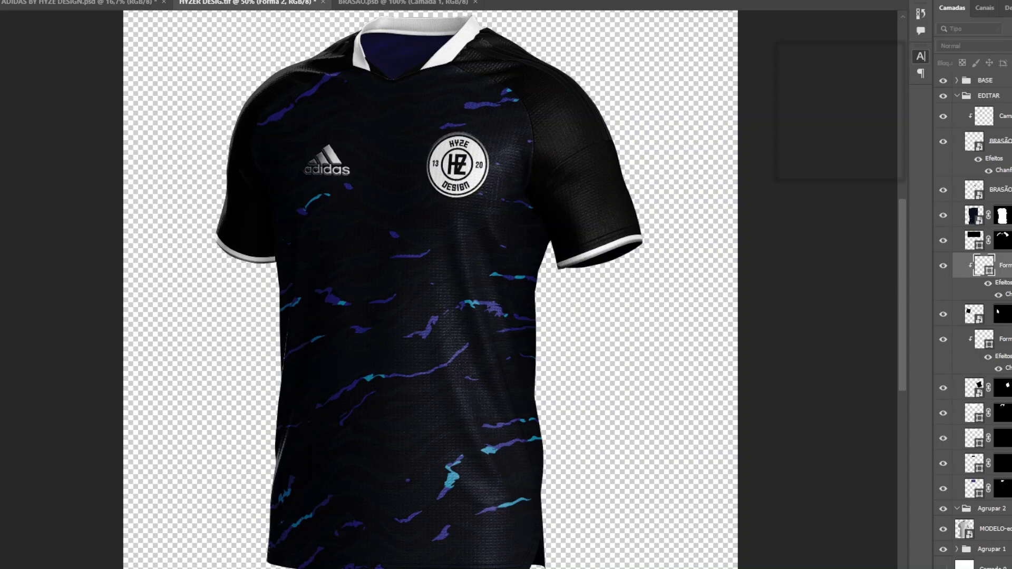
pyautogui.moveTo(221, 244); pyautogui.dragTo(270, 260)
pyautogui.scroll(-2, 431, 295)
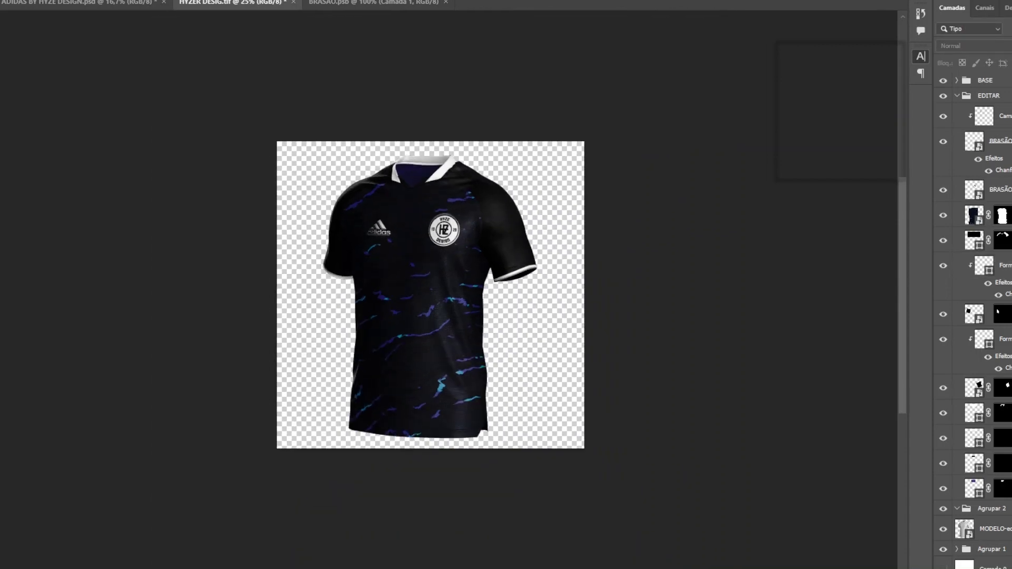
# Save the shirt document and view the result in ADIDAS BY HYZE DESIGN.psd
pyautogui.hotkey('ctrl', 'shift', 'Tab')
pyautogui.hotkey('ctrl', 'Tab')
pyautogui.click(992, 116)
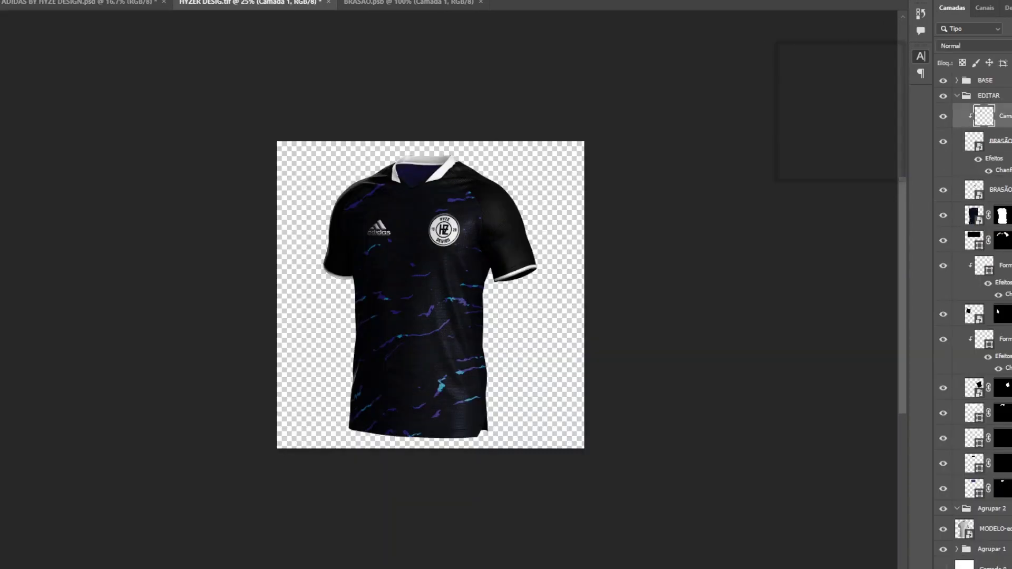
pyautogui.hotkey('ctrl', 's')
pyautogui.hotkey('ctrl', 'shift', 'Tab')
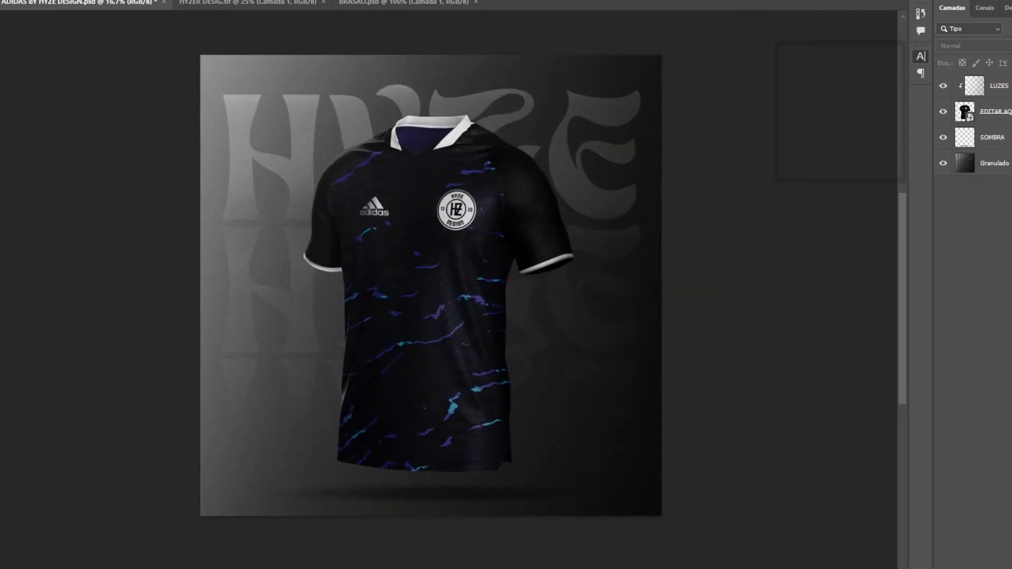
# Save the presentation mockup, then close the BRASAO.psb crest file
pyautogui.hotkey('ctrl', 's')
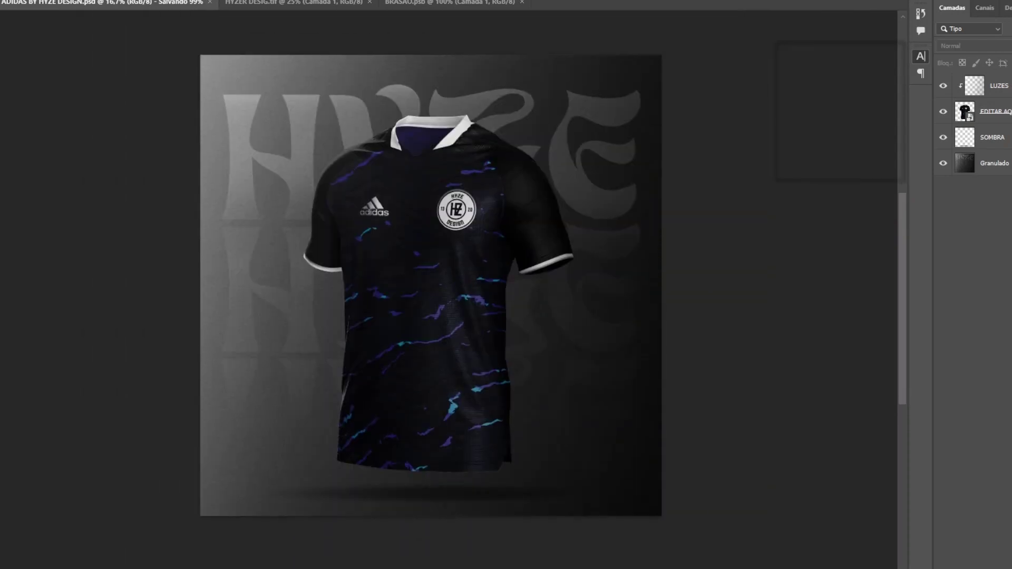
pyautogui.hotkey('ctrl', 'Tab')
pyautogui.hotkey('ctrl', 'Tab')
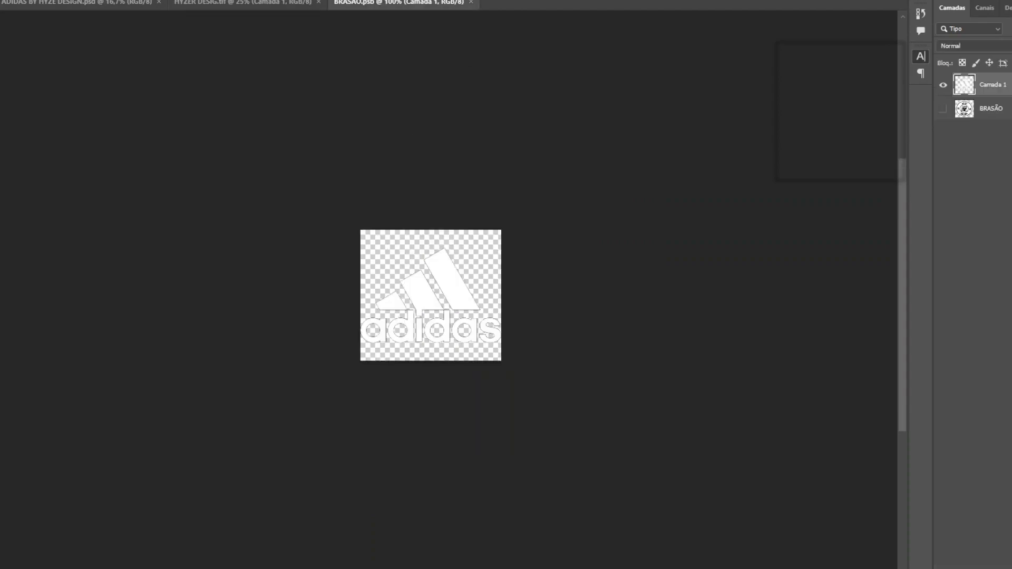
pyautogui.hotkey('ctrl', 'w')
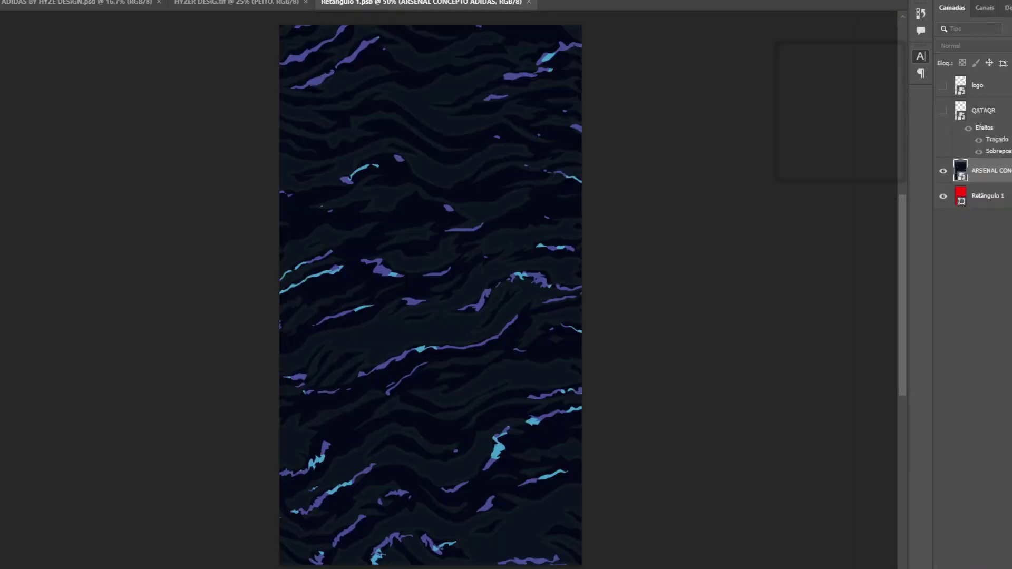